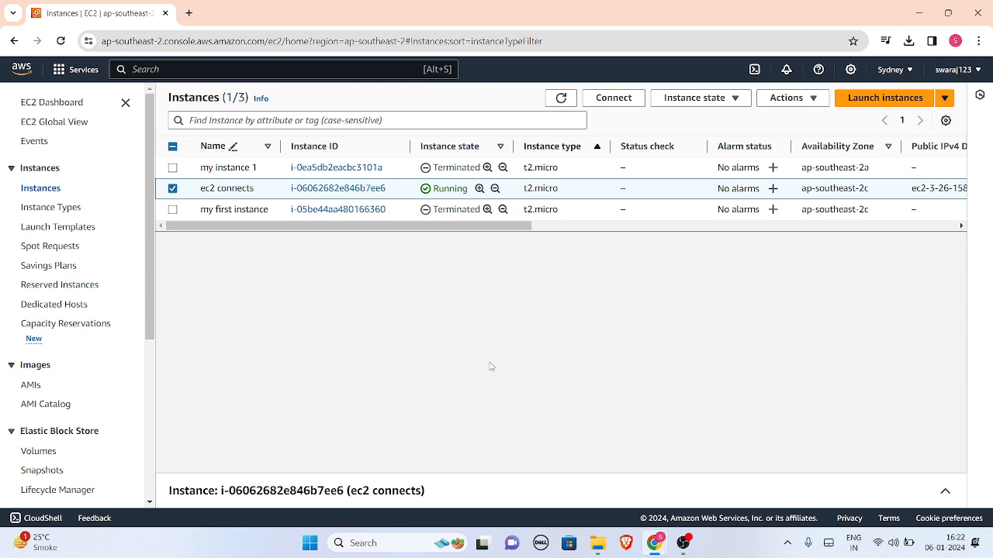
# Connect to the "ec2 connects" instance through EC2 Instance Connect with the default ec2-user username
pyautogui.click(613, 99)
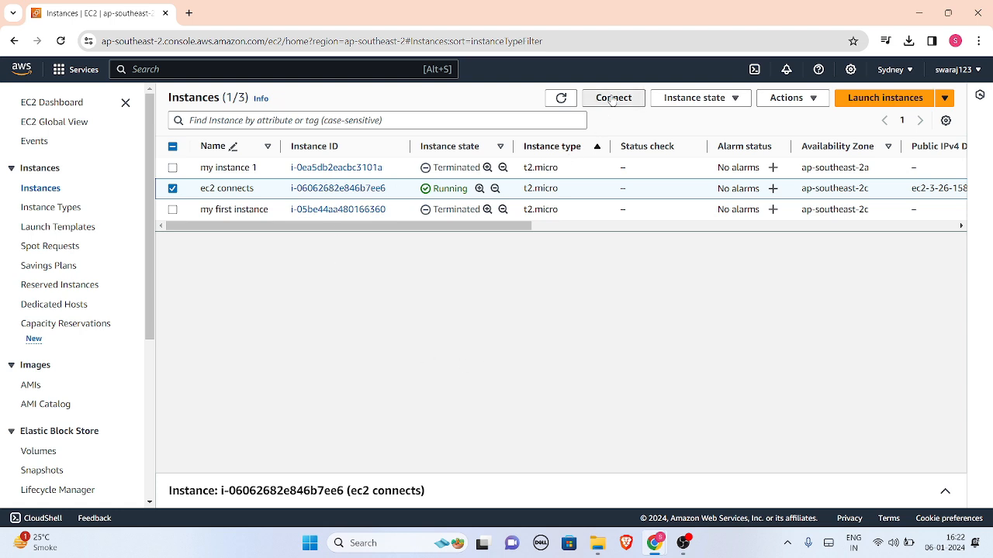
pyautogui.scroll(-1, 86, 345)
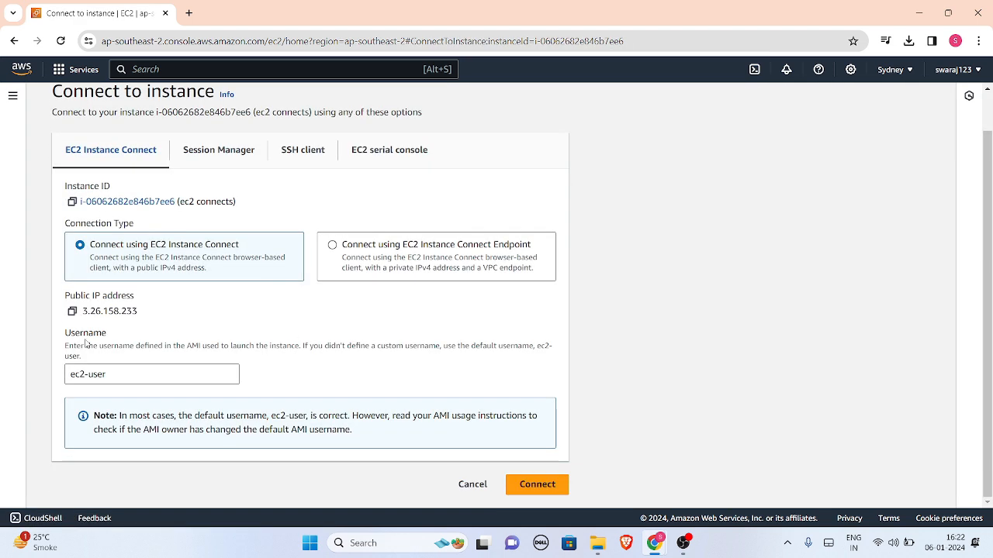
pyautogui.click(537, 485)
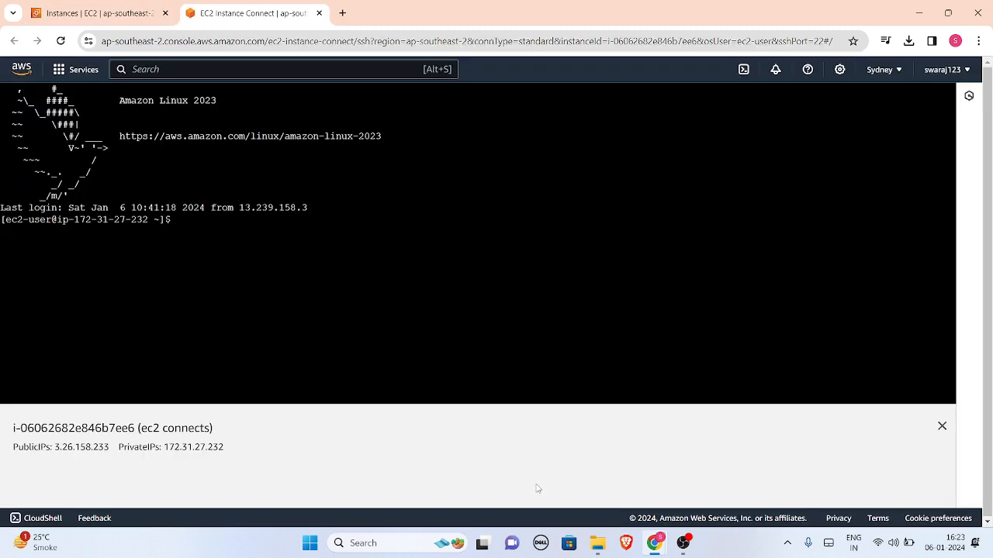
# Create hello.txt in the instance's home directory by running echo "hello" > hello.txt
pyautogui.click(179, 226)
pyautogui.write('e')
pyautogui.write('cho ')
pyautogui.write('"ho')
pyautogui.write('llo')
pyautogui.write('"')
pyautogui.write(' >')
pyautogui.write(' hello.')
pyautogui.write('txt')
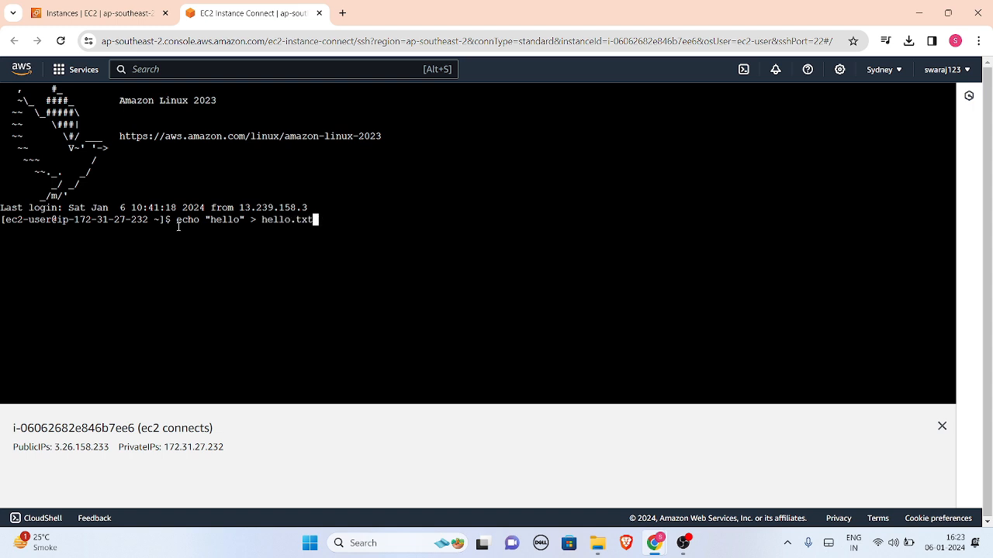
pyautogui.press('Return')
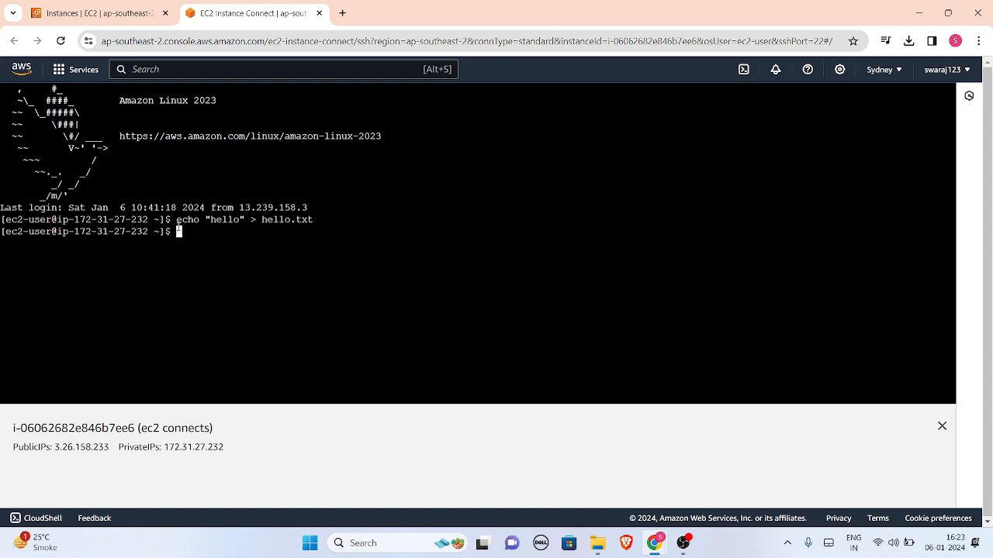
# List the home directory with ls and print the file's contents with cat hello.txt
pyautogui.write('ls')
pyautogui.press('Return')
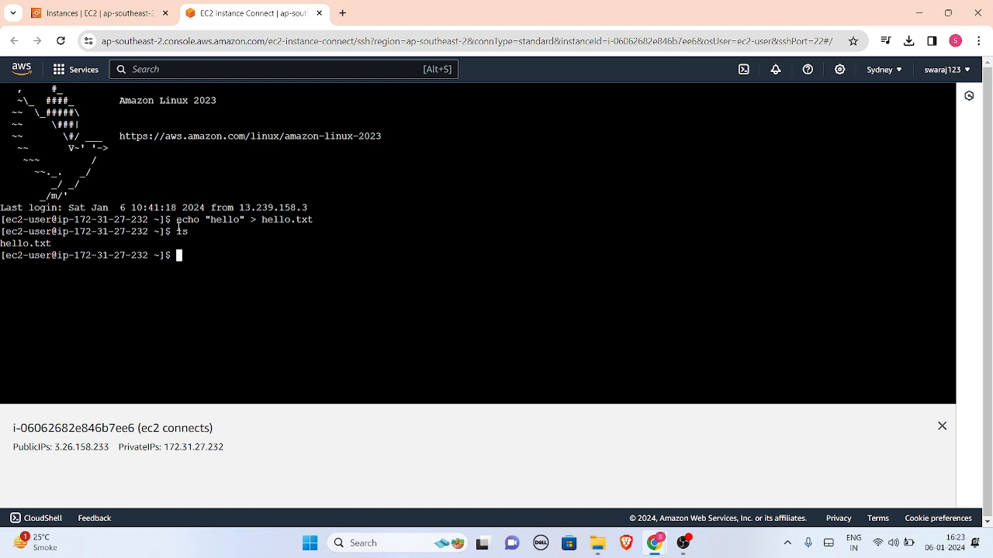
pyautogui.write('cat hello.txt')
pyautogui.press('Return')
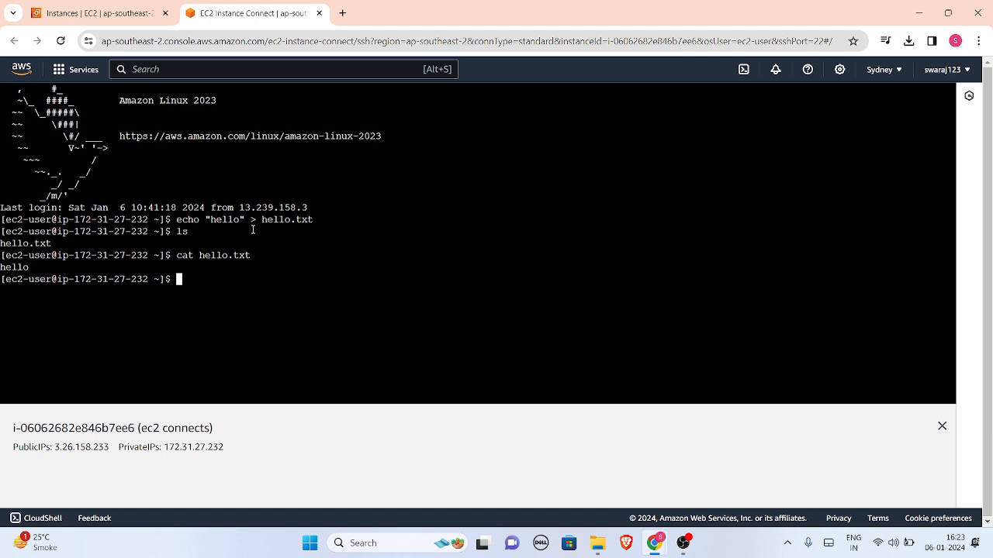
# Check the instance's memory in megabytes with free -m
pyautogui.write('free-')
pyautogui.press('BackSpace')
pyautogui.write('-m')
pyautogui.press('Return')
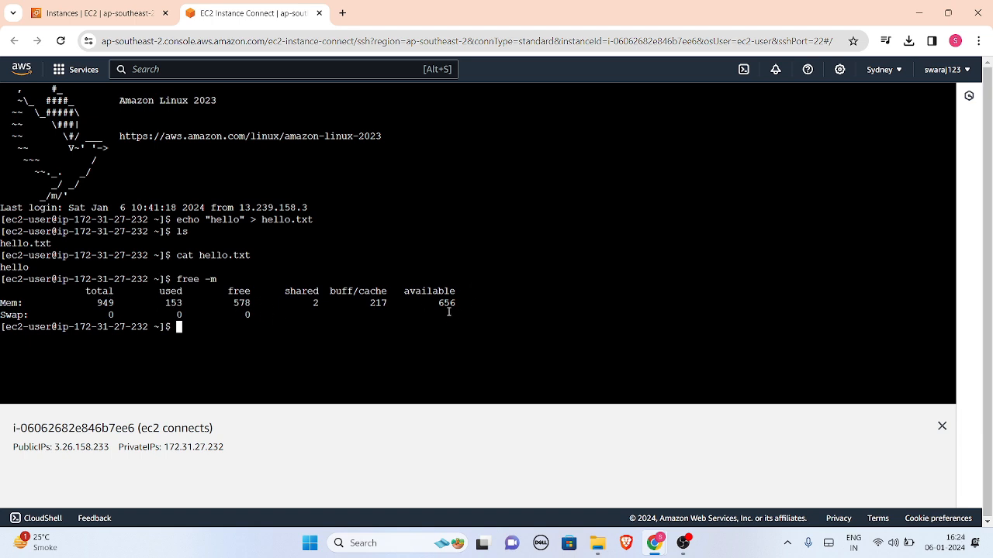
# Return to the EC2 instances list and stop the running "ec2 connects" instance
pyautogui.click(83, 14)
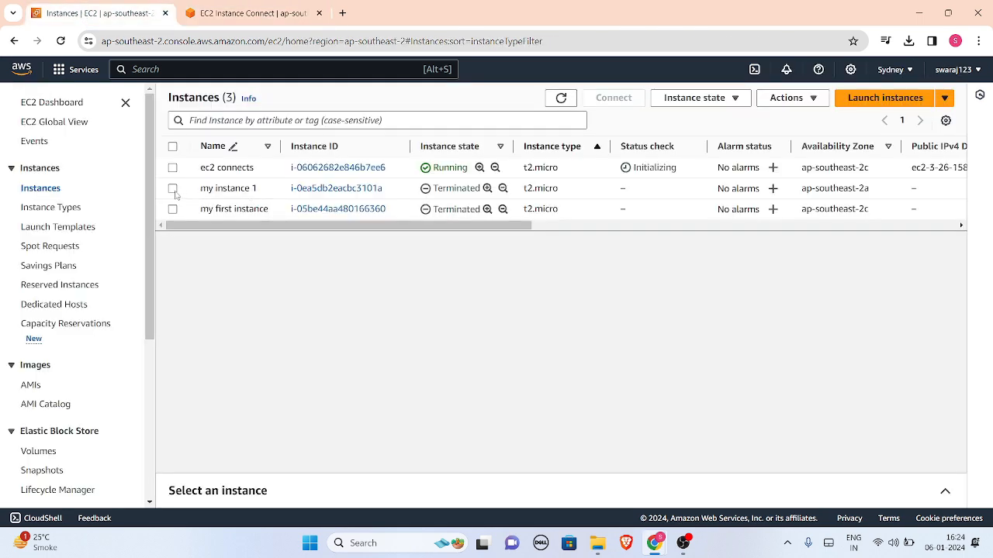
pyautogui.hotkey('ctrl', 'Tab')
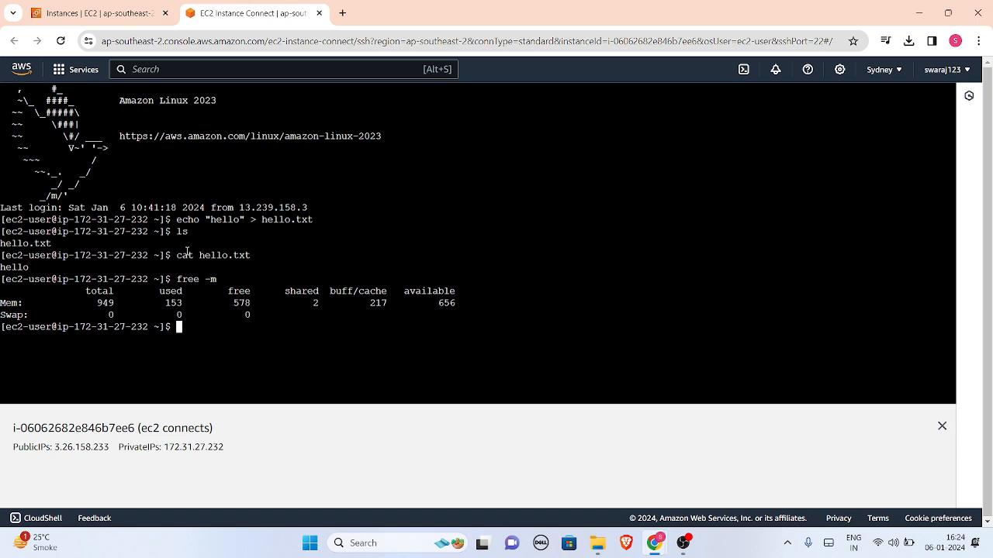
pyautogui.click(75, 8)
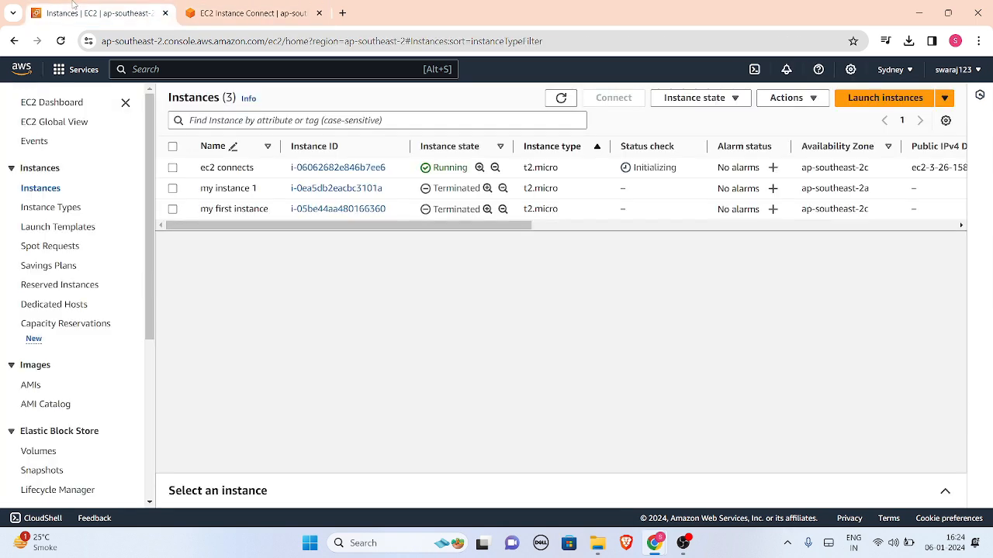
pyautogui.click(172, 168)
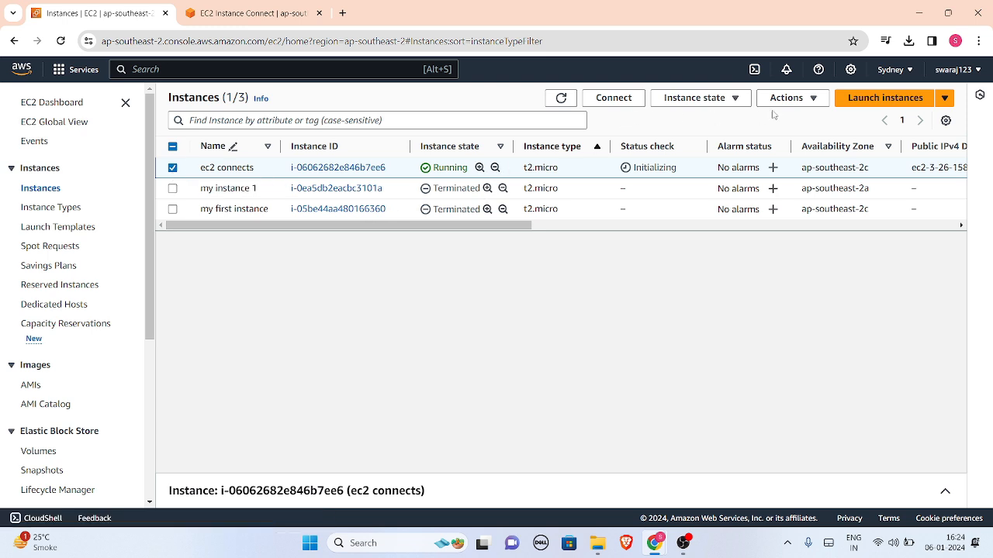
pyautogui.click(715, 103)
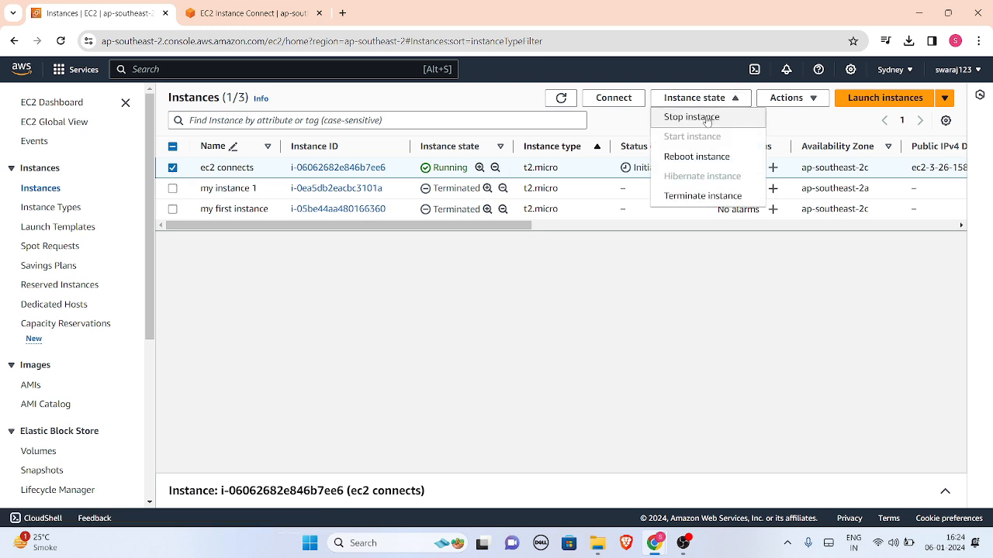
pyautogui.click(707, 121)
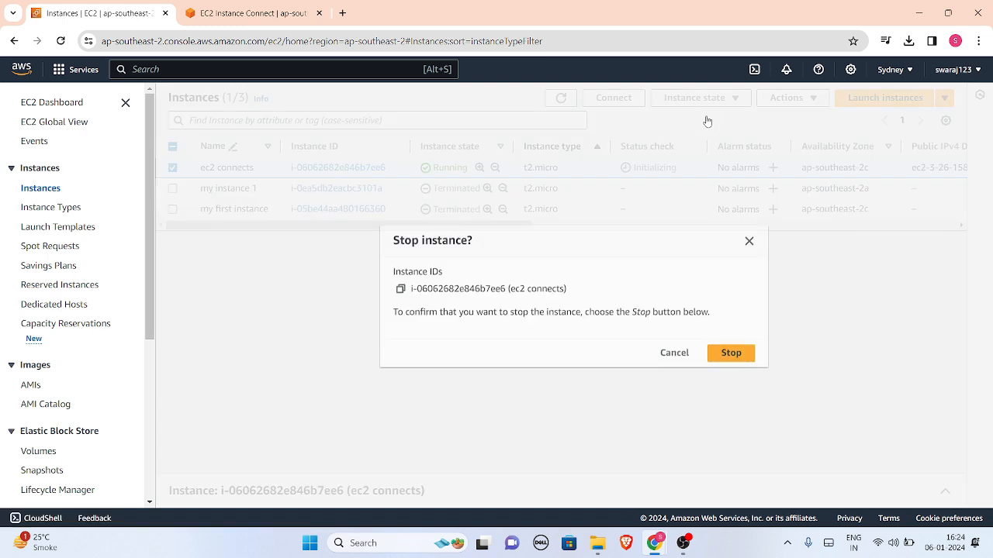
pyautogui.click(731, 353)
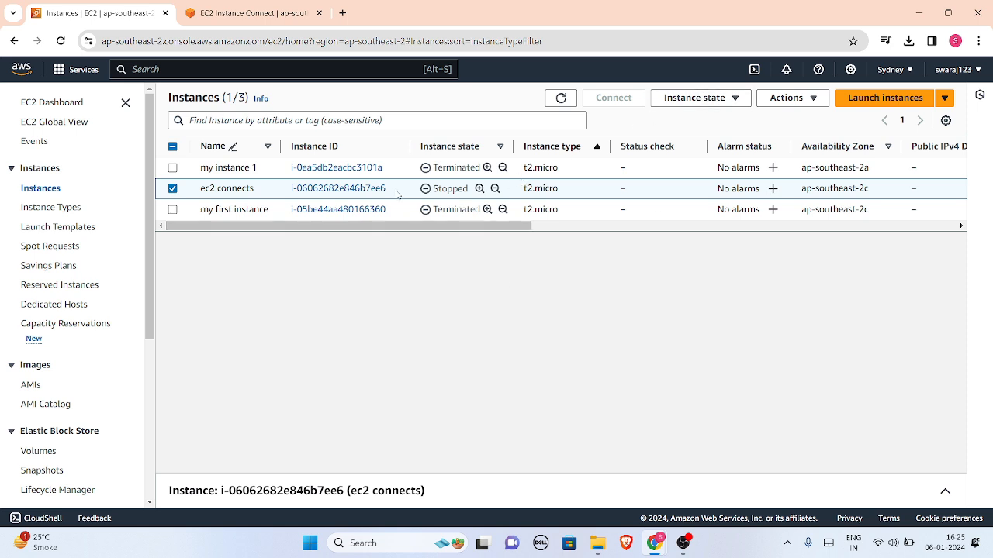
# Change the instance type of the stopped "ec2 connects" instance to t2.small and apply it
pyautogui.click(308, 193)
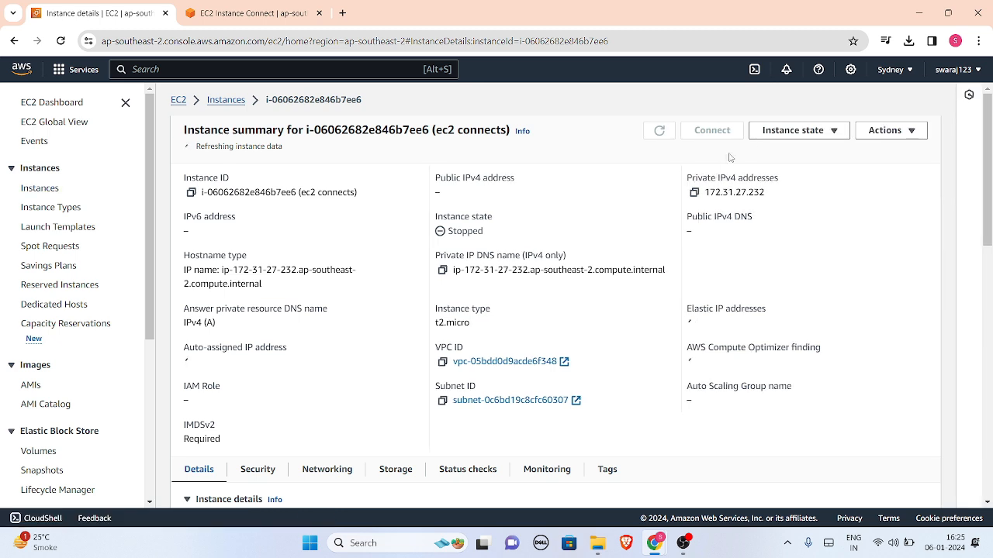
pyautogui.click(885, 133)
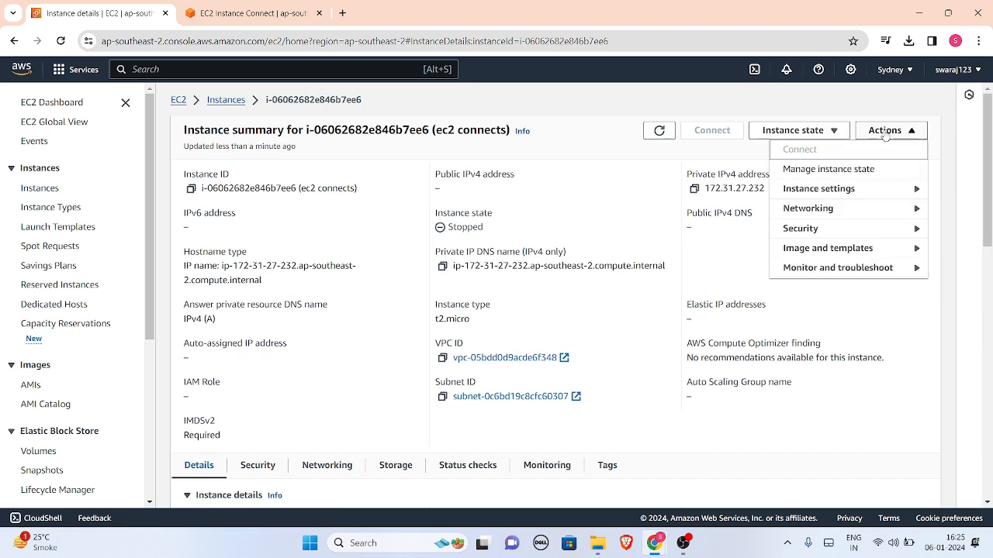
pyautogui.moveTo(853, 199)
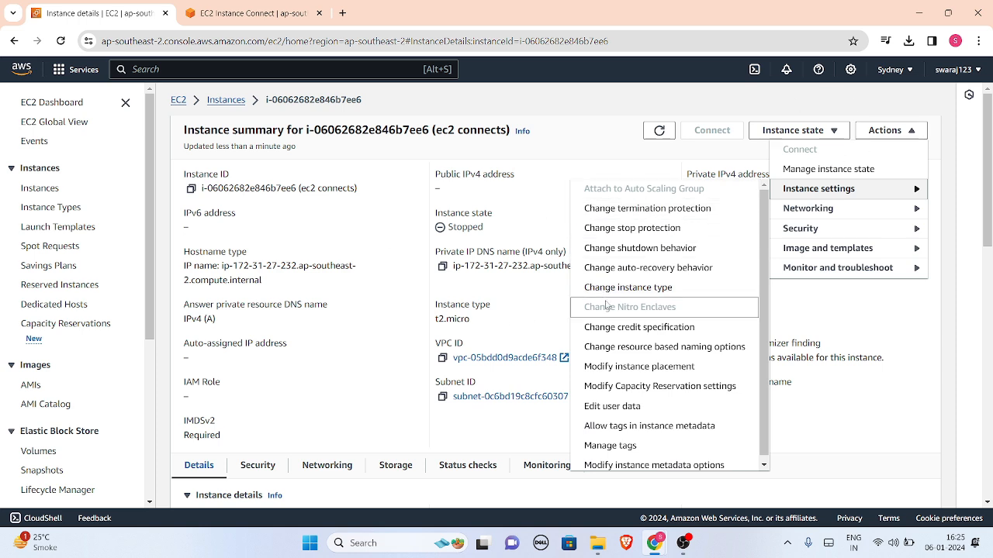
pyautogui.click(649, 296)
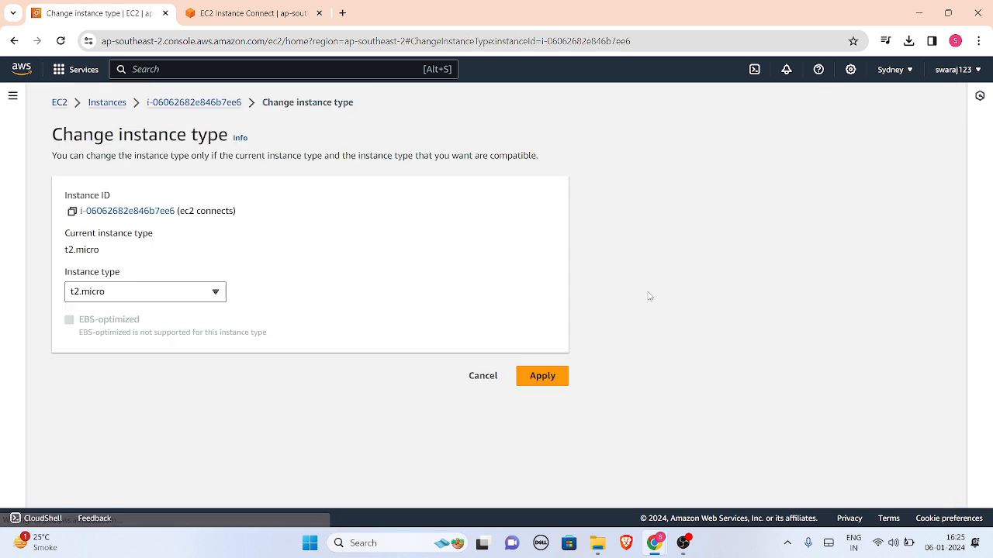
pyautogui.click(156, 288)
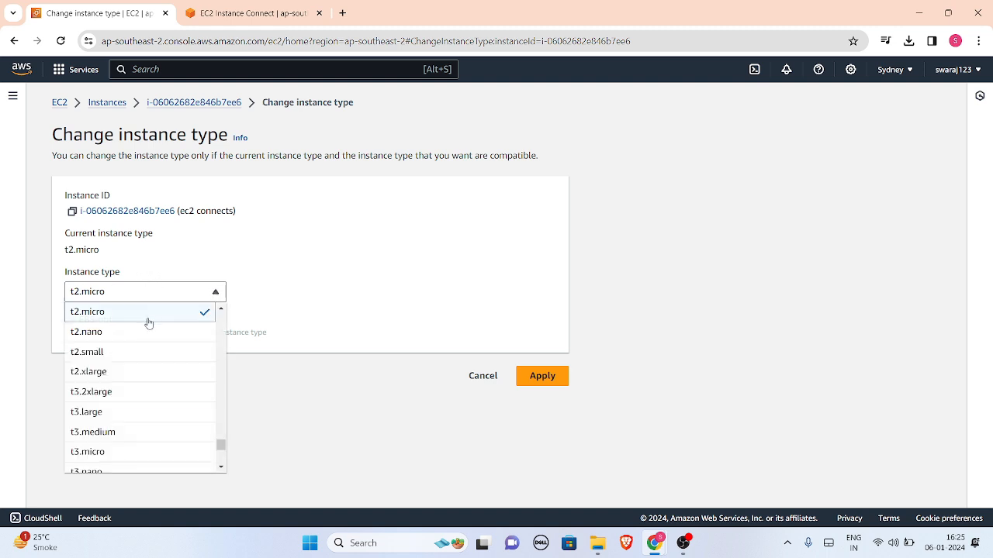
pyautogui.click(116, 355)
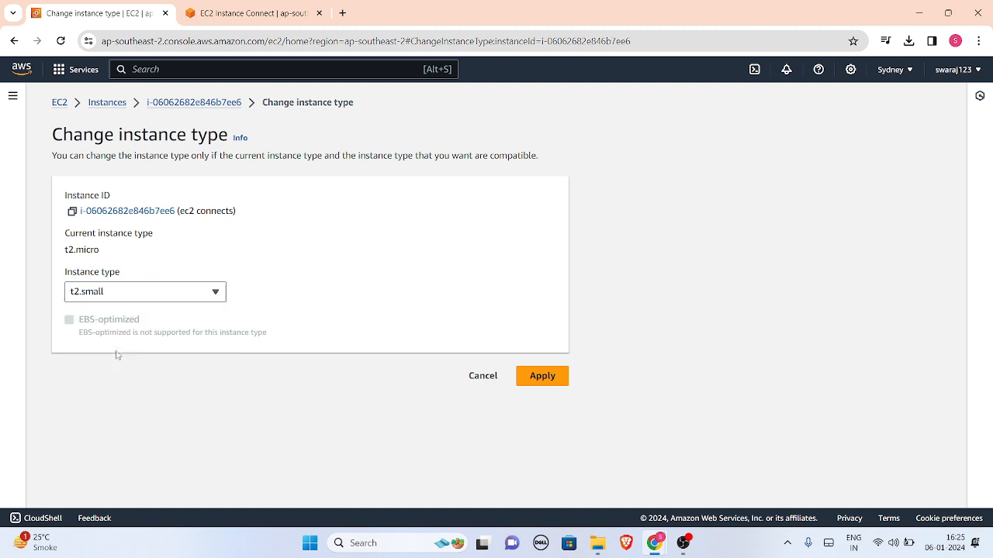
pyautogui.click(533, 383)
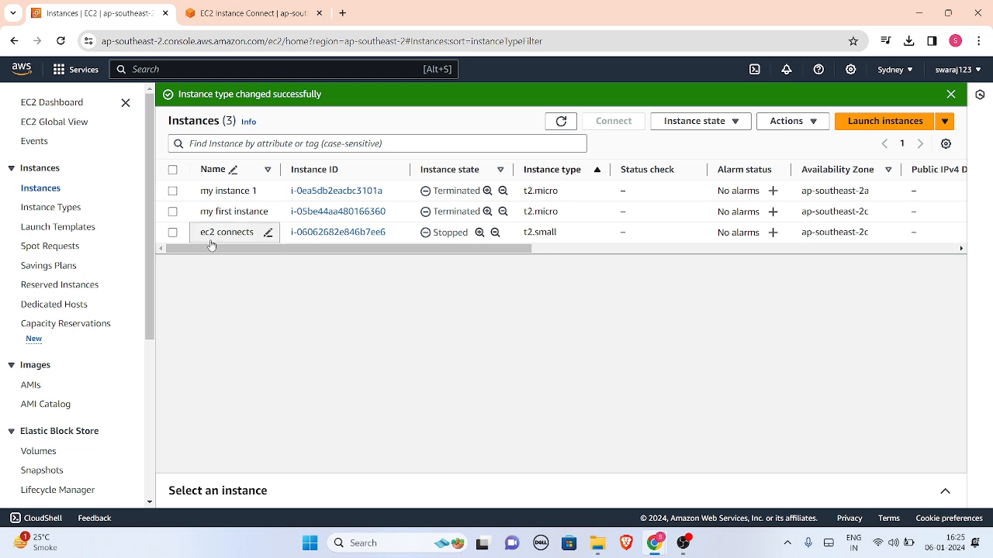
# Start the "ec2 connects" instance from the instances list
pyautogui.click(173, 233)
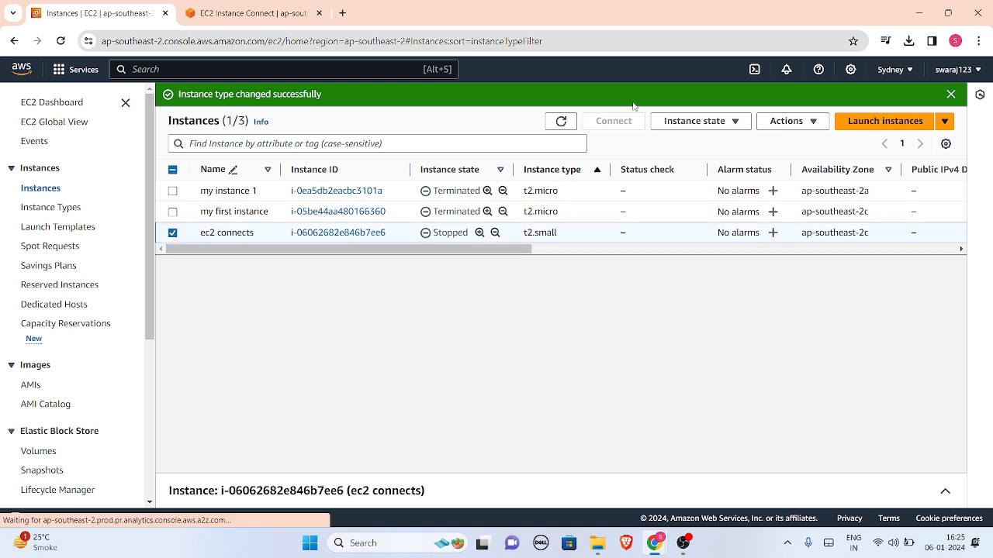
pyautogui.click(729, 124)
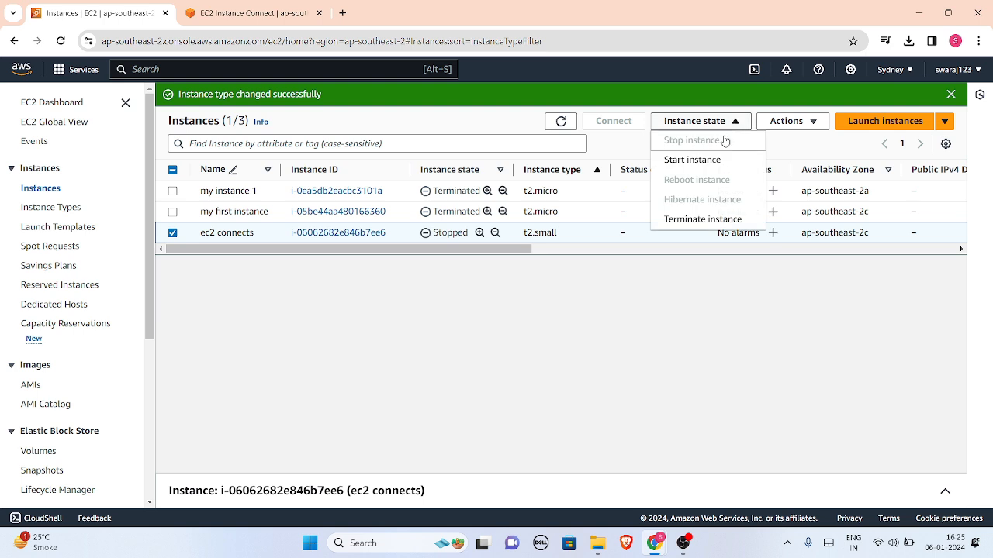
pyautogui.click(702, 158)
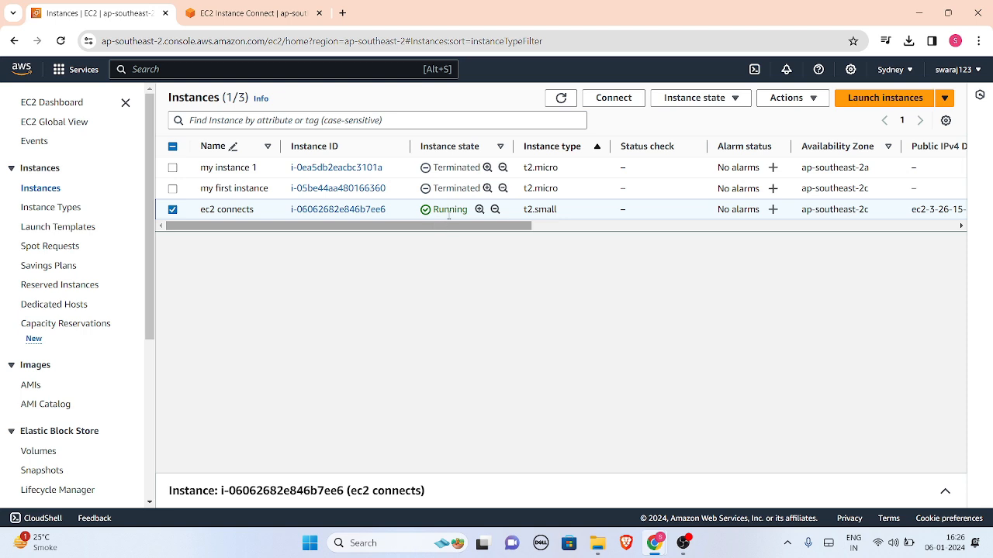
# Open a new EC2 Instance Connect session to the restarted "ec2 connects" instance and bring its terminal to the front
pyautogui.click(602, 101)
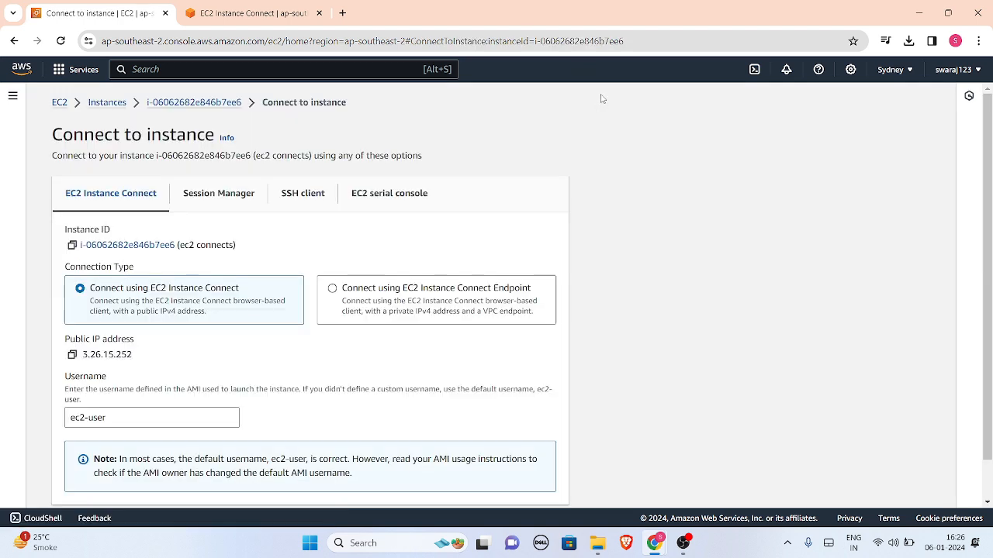
pyautogui.scroll(-2, 559, 349)
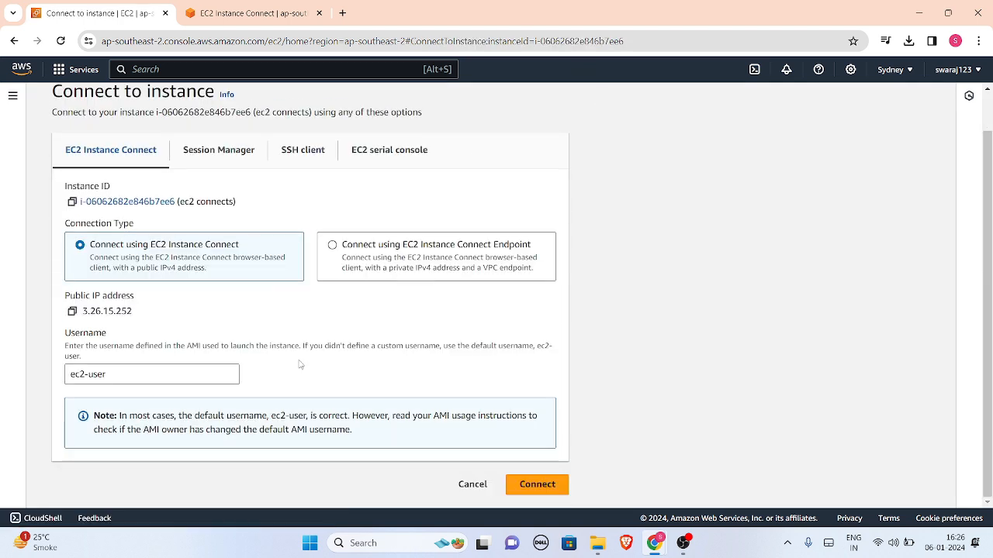
pyautogui.click(533, 485)
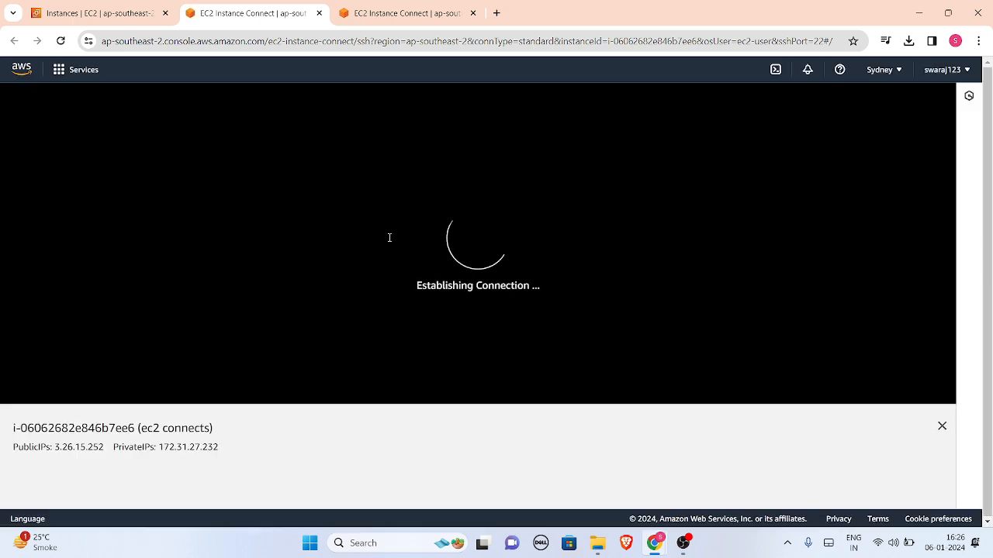
pyautogui.click(402, 9)
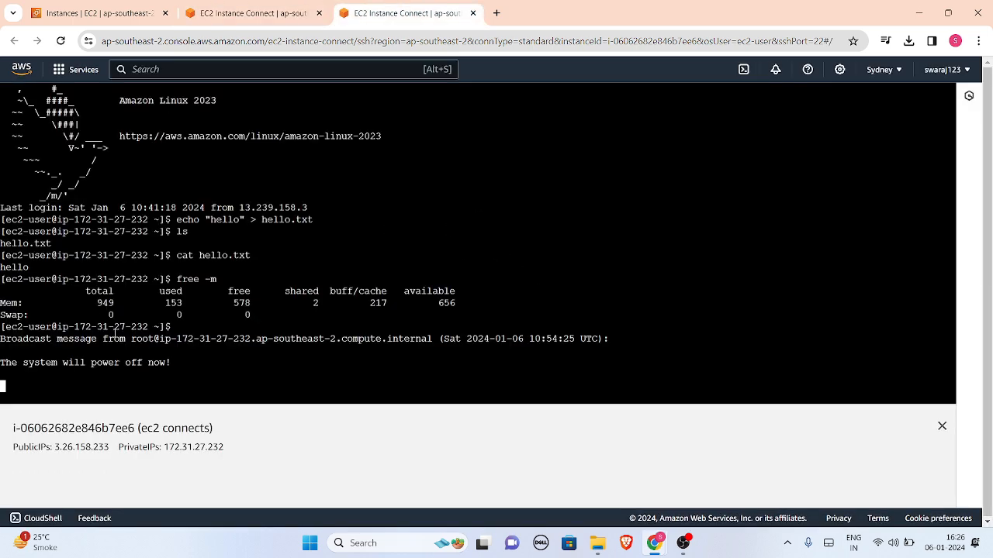
pyautogui.click(258, 13)
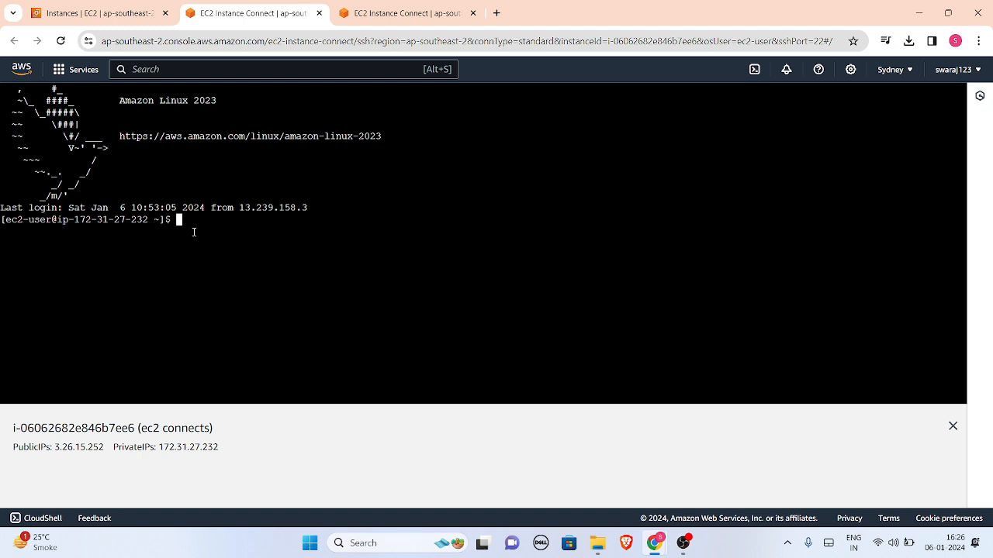
# Check that hello.txt still exists on the resized instance using ls and cat hello.txt
pyautogui.write('ls')
pyautogui.press('Return')
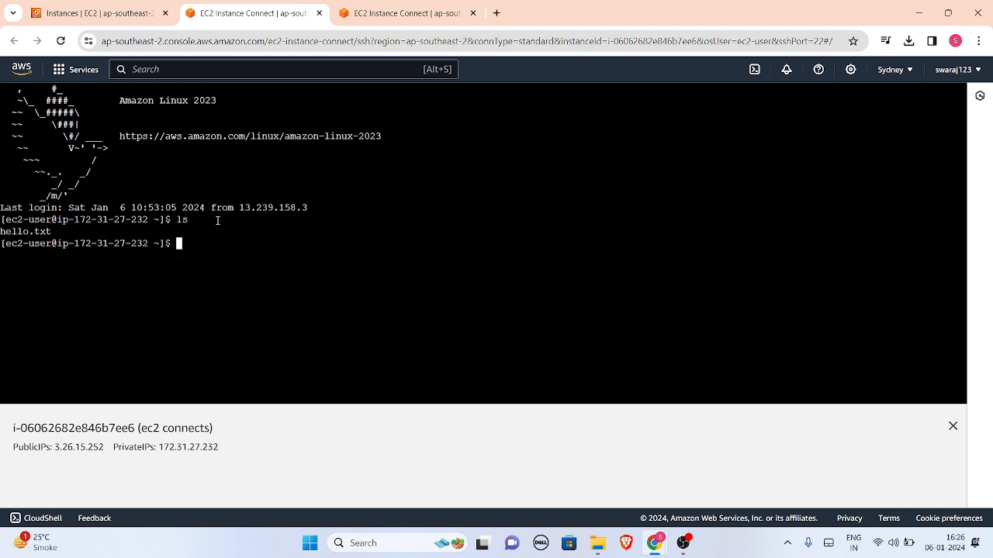
pyautogui.write('cat hello.txt')
pyautogui.press('Return')
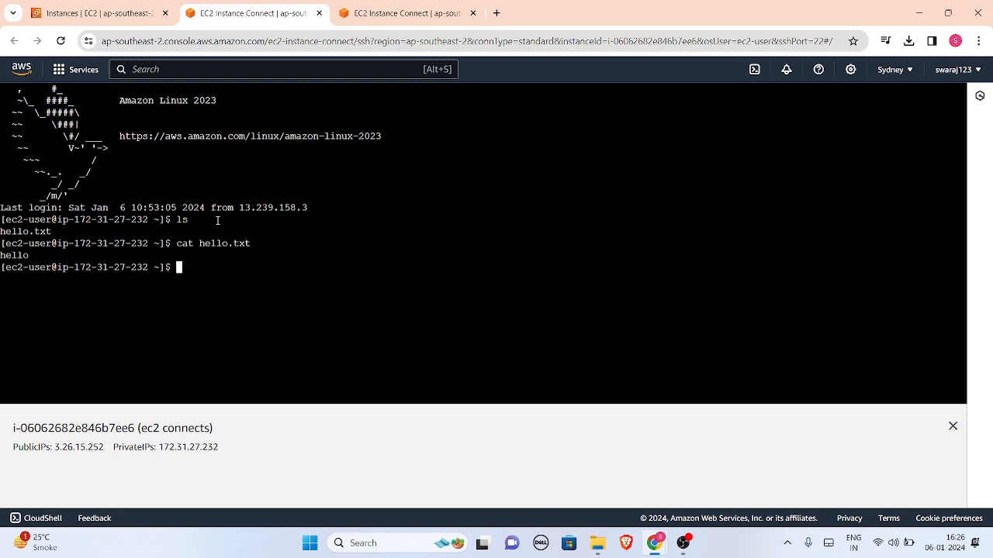
# Run free -m on the resized instance and examine its total memory
pyautogui.write('free -m')
pyautogui.press('Return')
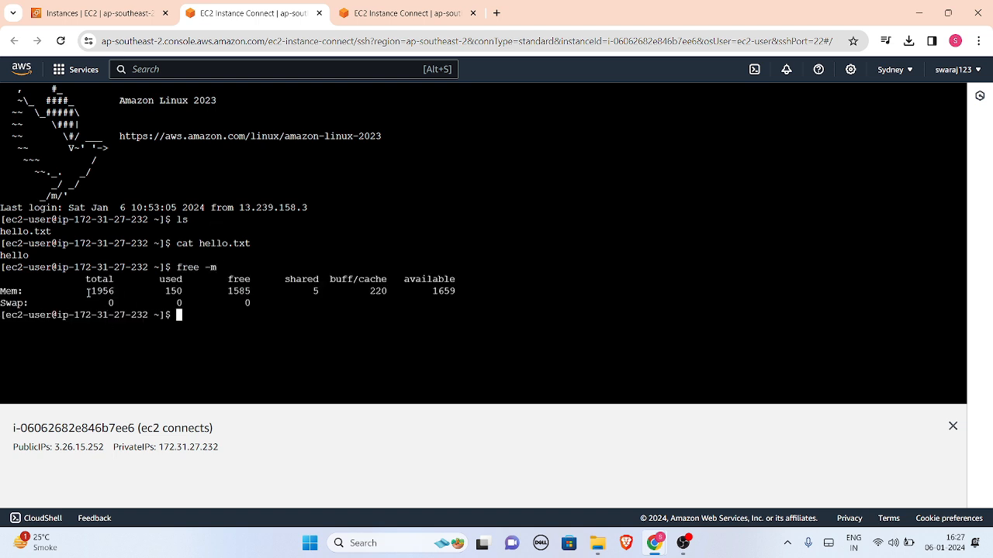
pyautogui.moveTo(87, 293)
pyautogui.mouseDown()
pyautogui.moveTo(129, 295)
pyautogui.moveTo(87, 292)
pyautogui.mouseUp()
pyautogui.click(89, 292)
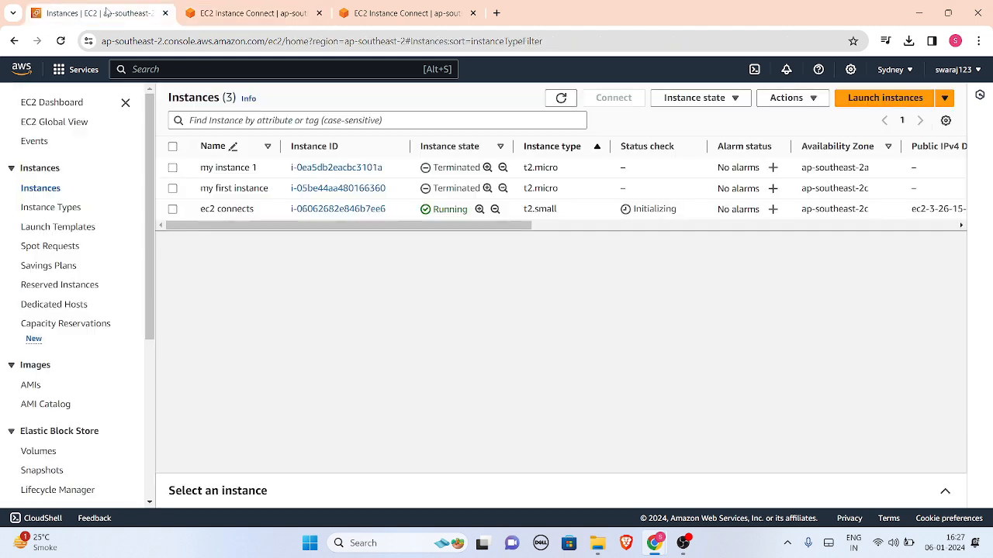
# Go back to the instances list and stop the t2.small "ec2 connects" instance
pyautogui.click(107, 11)
pyautogui.click(471, 212)
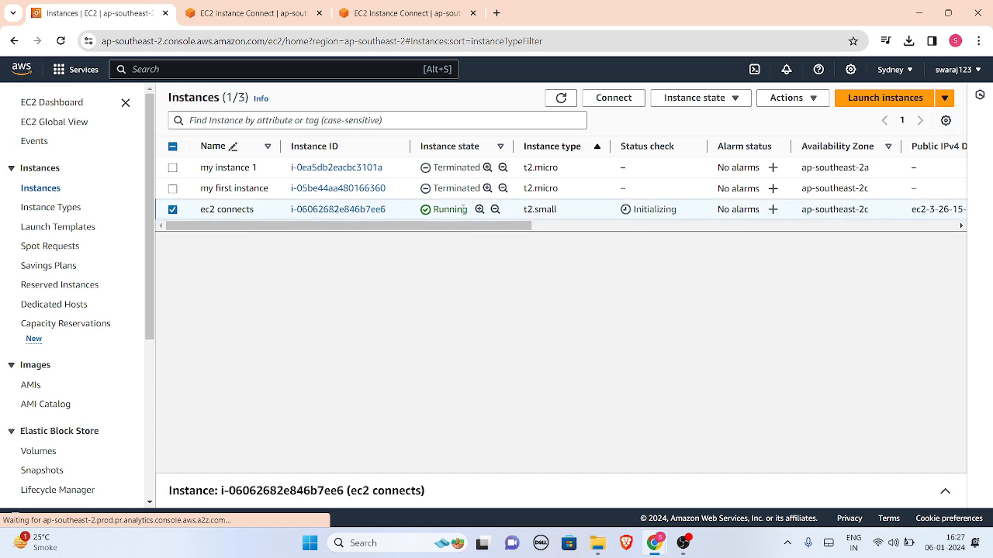
pyautogui.click(690, 99)
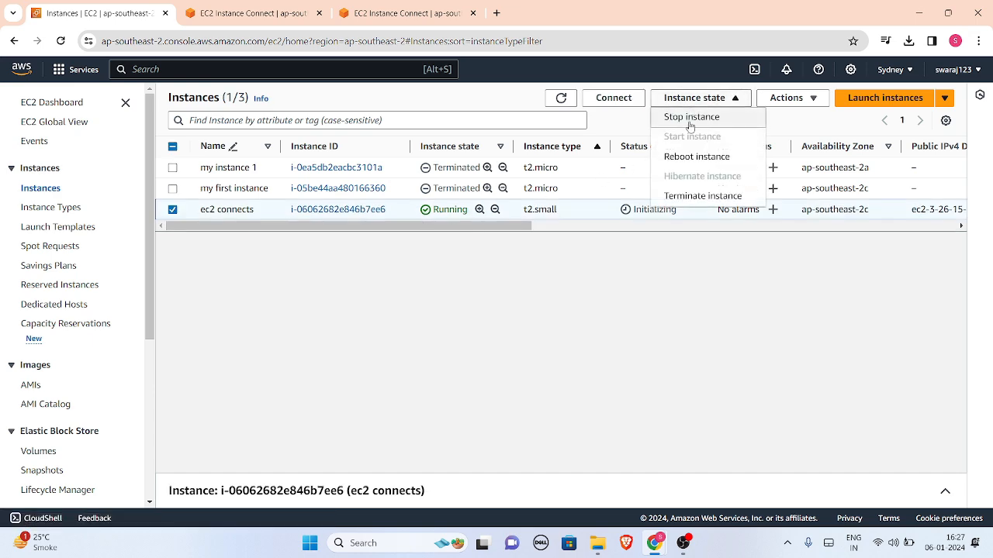
pyautogui.click(690, 122)
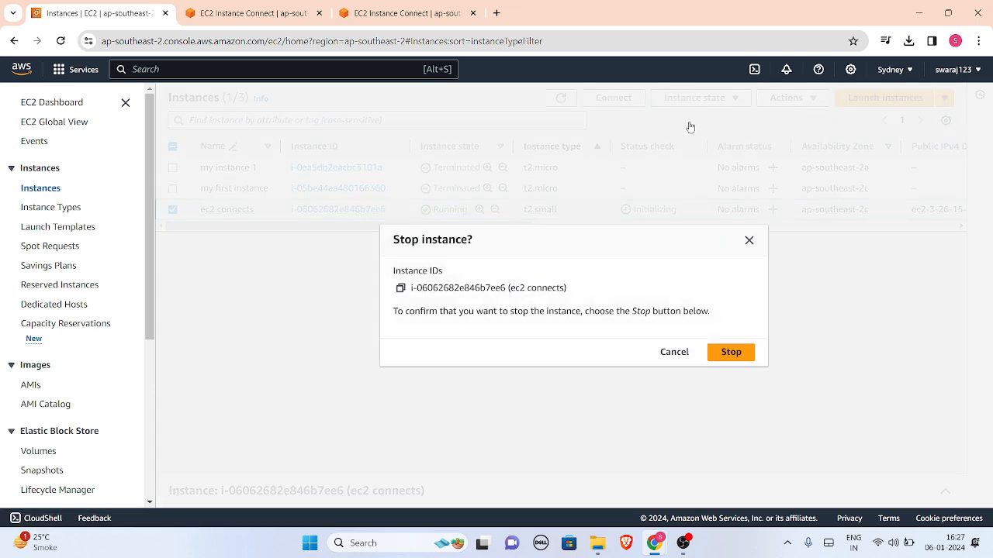
pyautogui.click(746, 356)
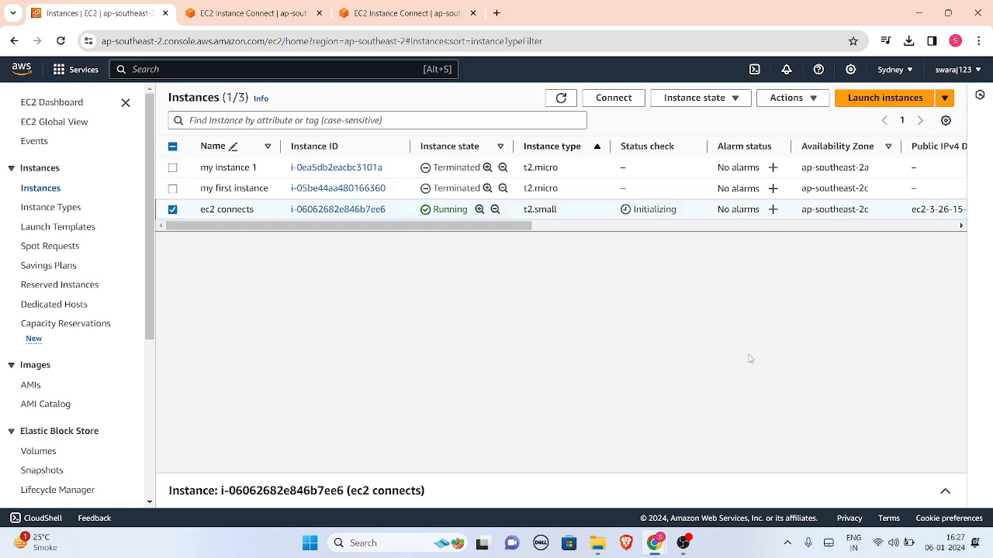